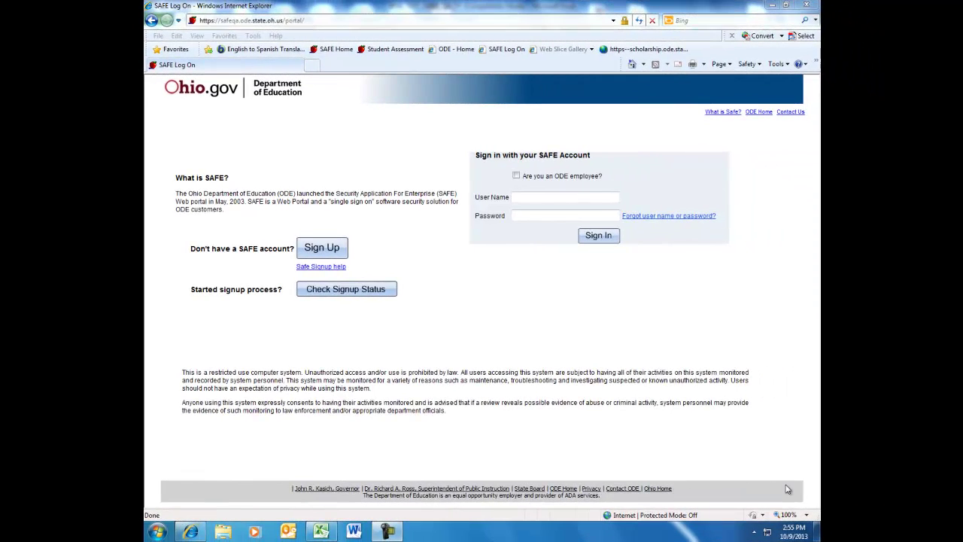
# Step: Sign in to the SAFE account by entering the user name and the account password
pyautogui.click(530, 197)
pyautogui.write('USER NAME')
pyautogui.click(540, 216)
pyautogui.write('••••••••')
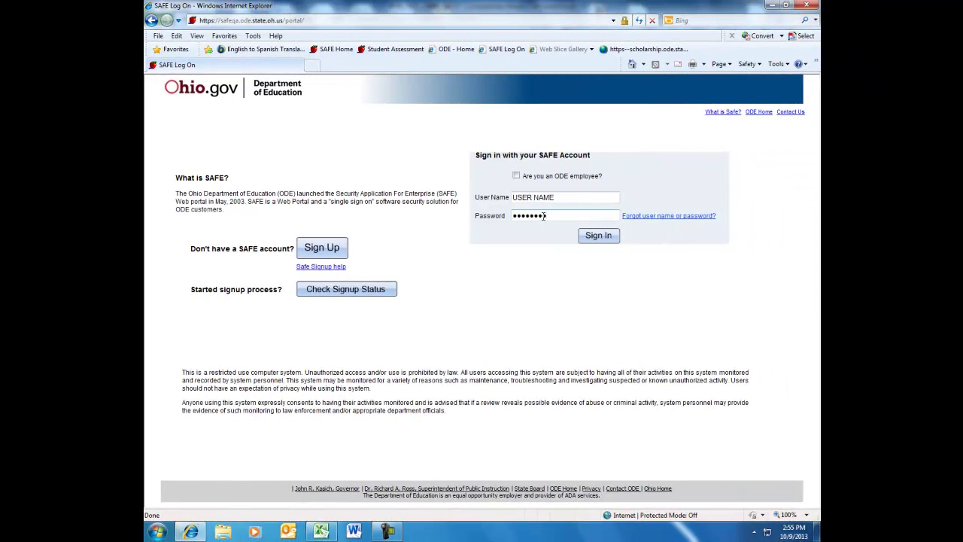
pyautogui.click(602, 240)
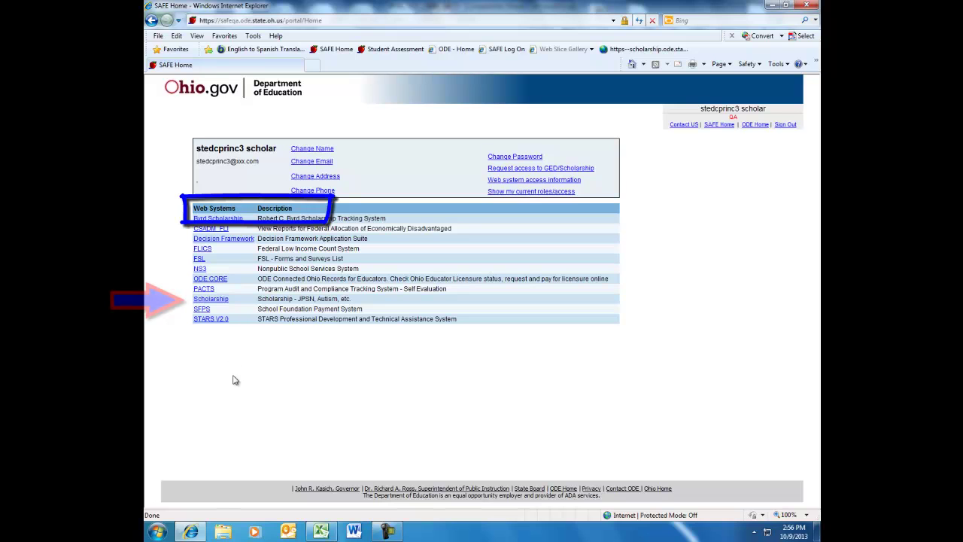
# Step: Open the Scholarship web system and select the Educational Choice Scholarship (EdChoice) program
pyautogui.click(218, 299)
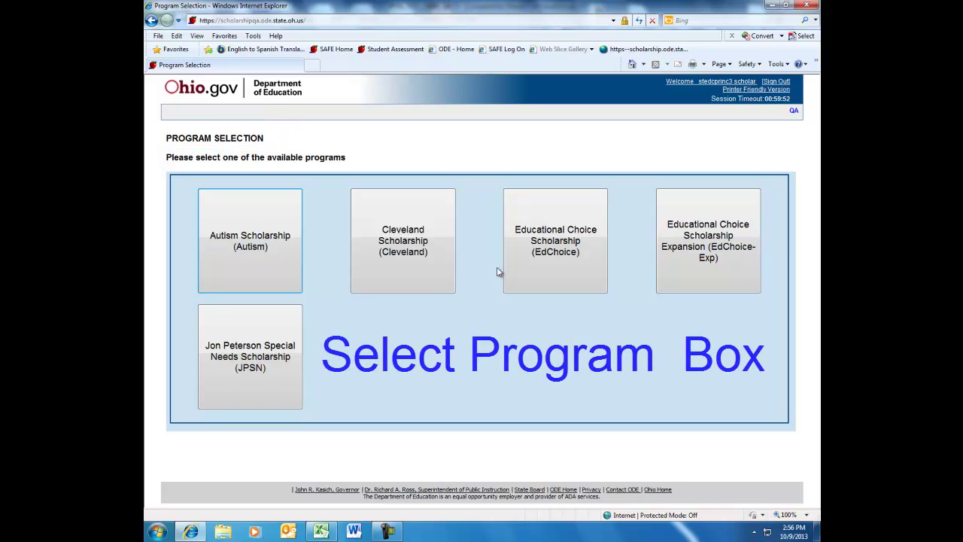
pyautogui.click(527, 273)
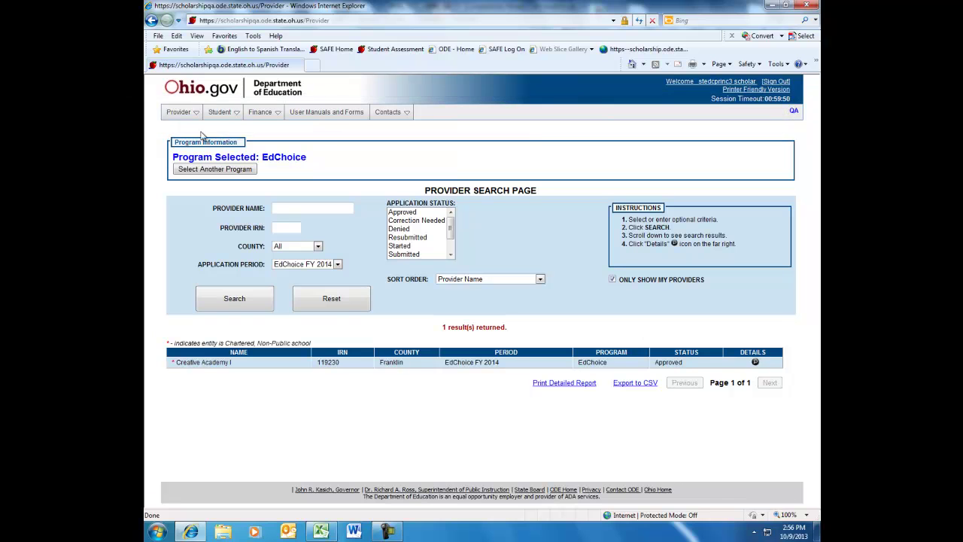
# Step: Search the provider's scholarship applications for EdChoice FY 2014, limiting the application status to Awarded
pyautogui.moveTo(213, 118)
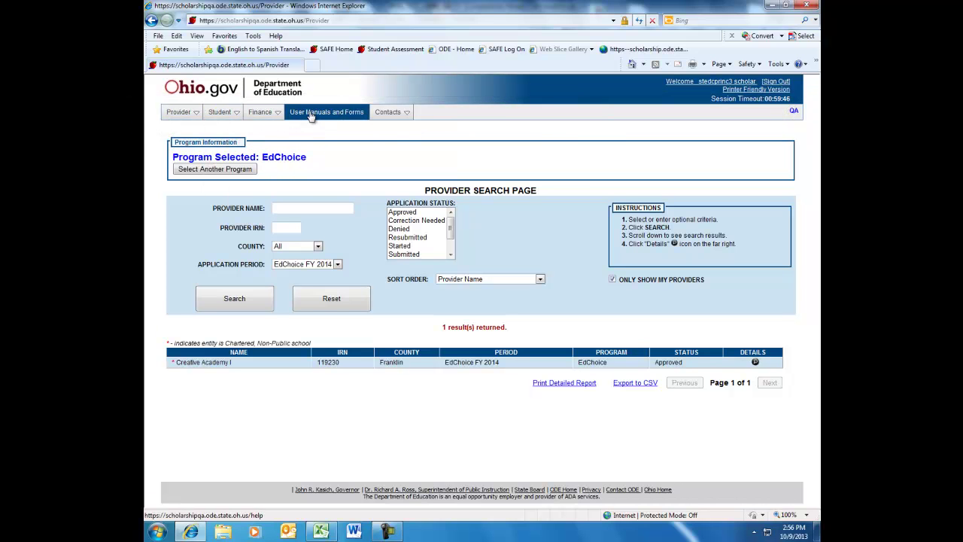
pyautogui.moveTo(392, 119)
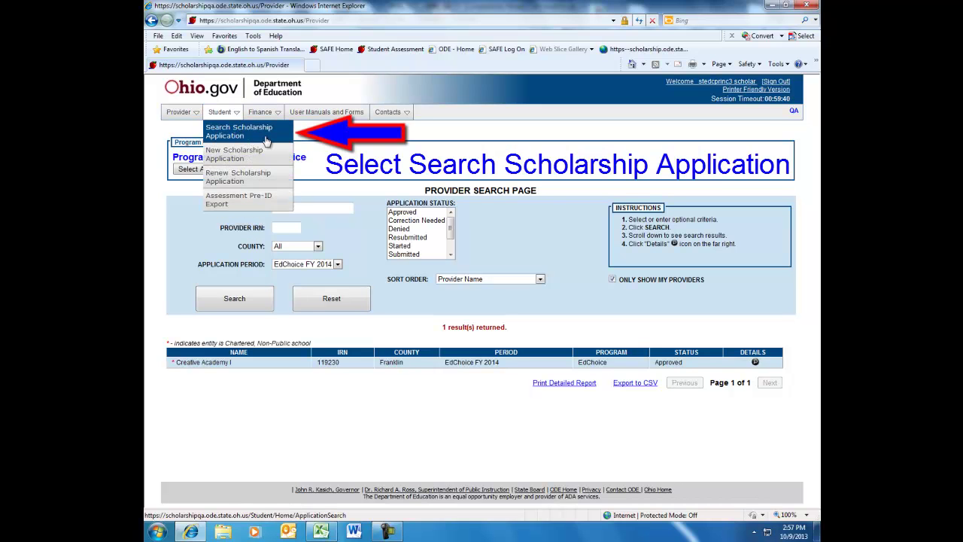
pyautogui.click(267, 140)
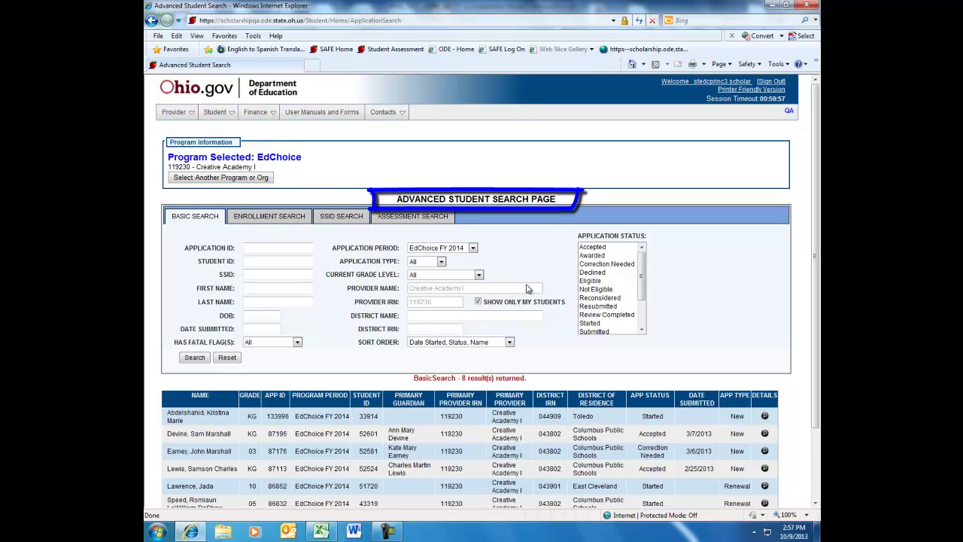
pyautogui.click(592, 256)
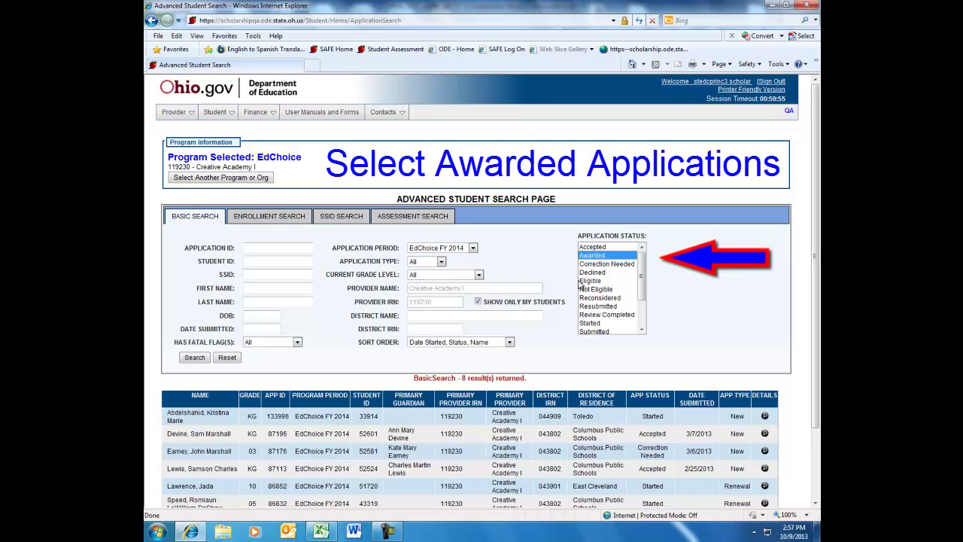
pyautogui.click(263, 303)
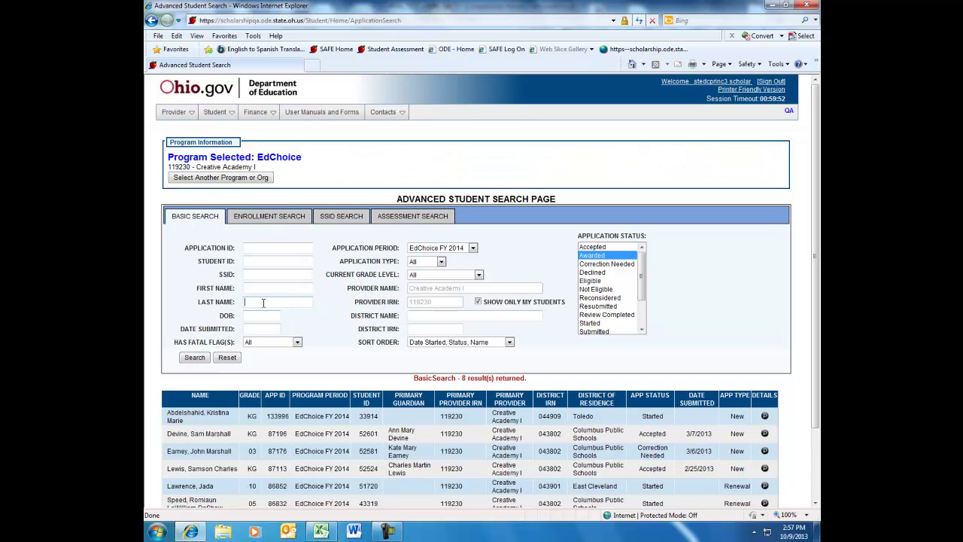
pyautogui.click(193, 358)
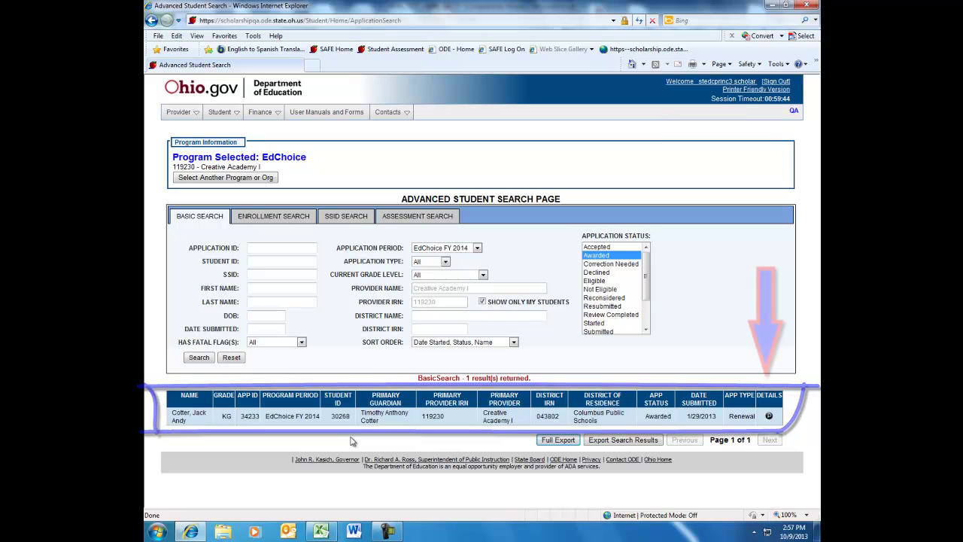
# Step: Open the details of the awarded renewal application and view its application, award and enrollment information
pyautogui.click(771, 418)
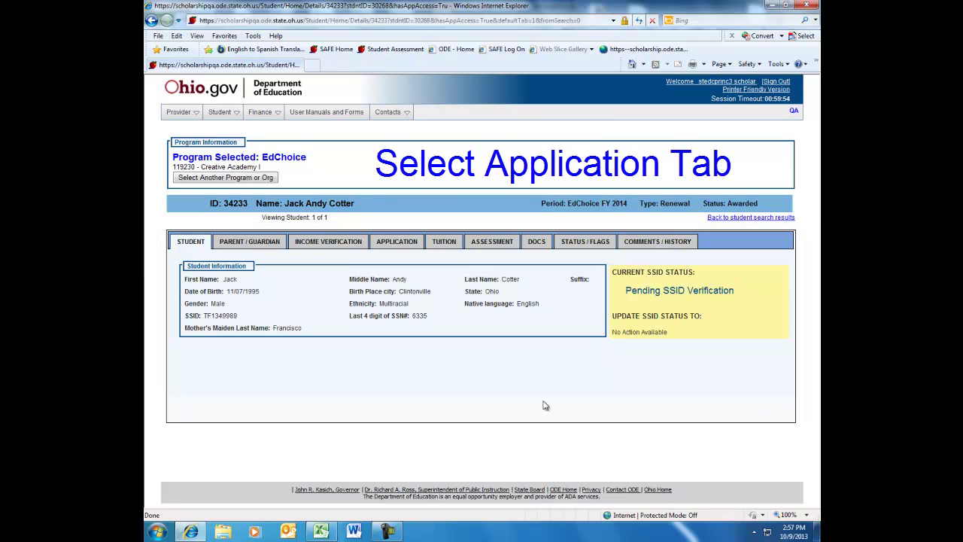
pyautogui.click(406, 242)
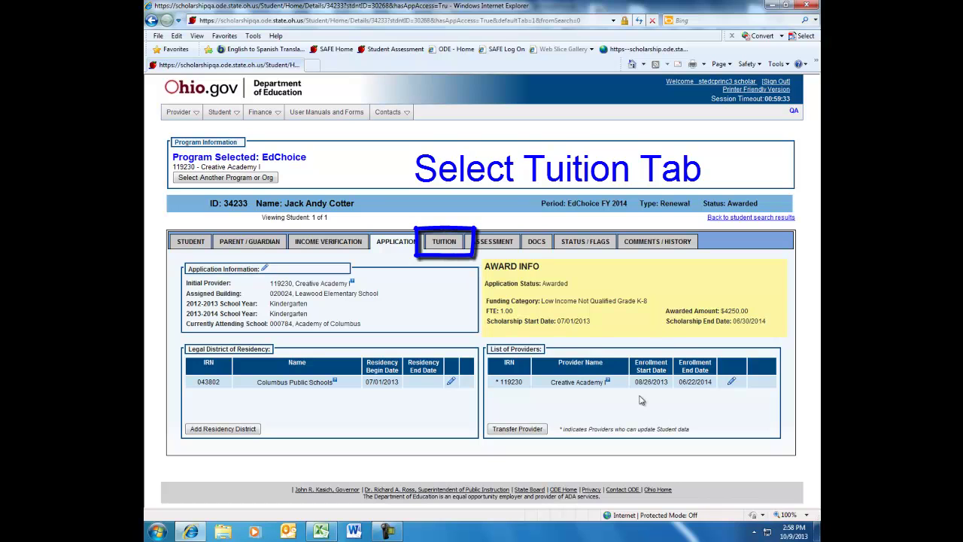
# Step: Add student tuition with a total discount of $1300, marked as Multi-Child and Parishioner/Member, and 3 siblings
pyautogui.click(445, 242)
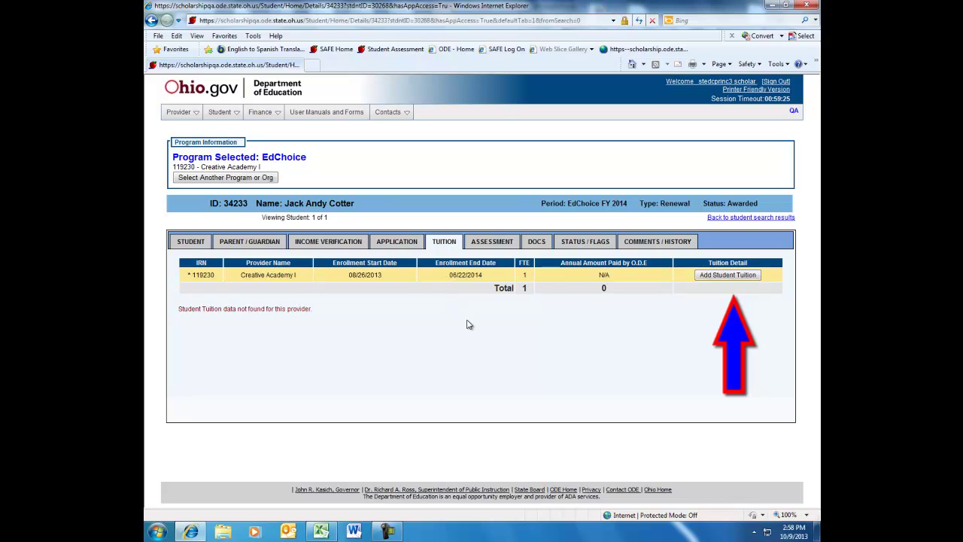
pyautogui.click(724, 276)
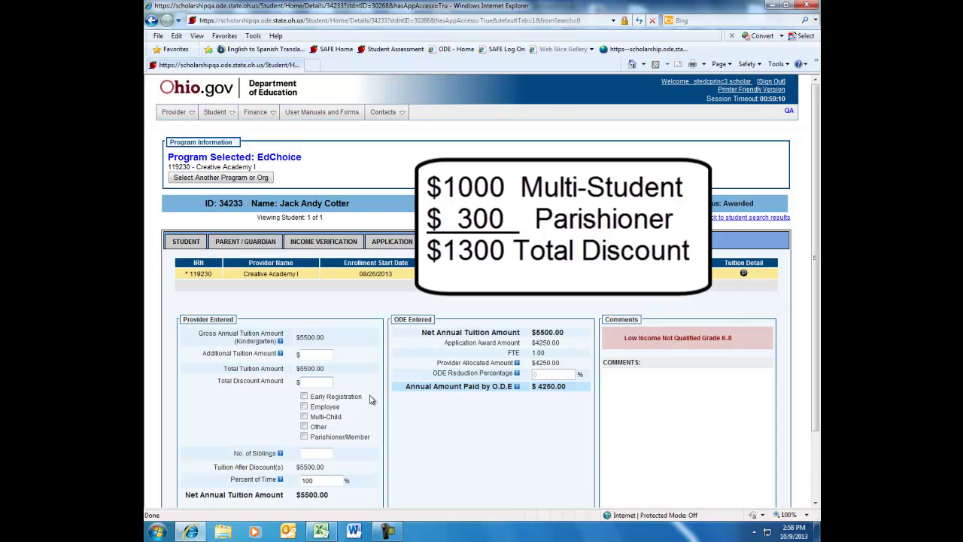
pyautogui.write('1300')
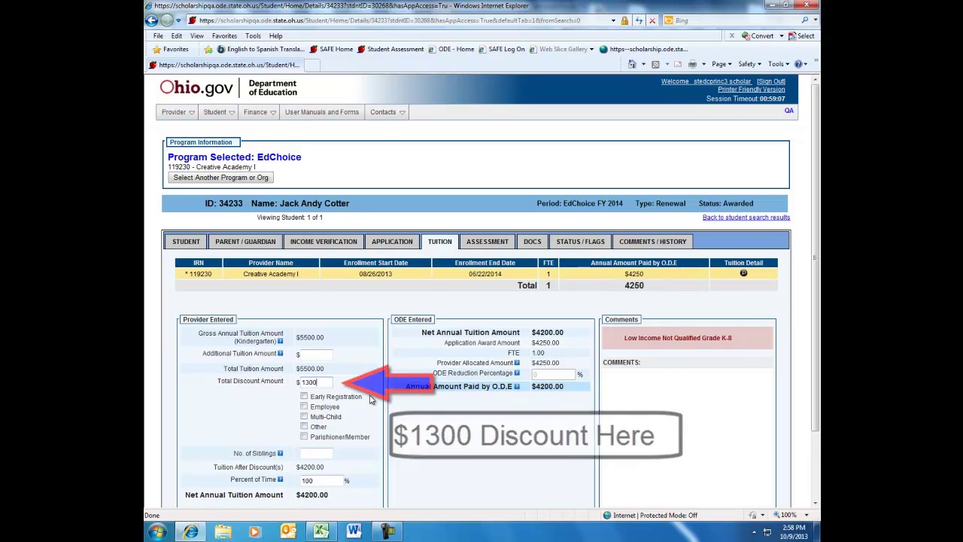
pyautogui.click(304, 417)
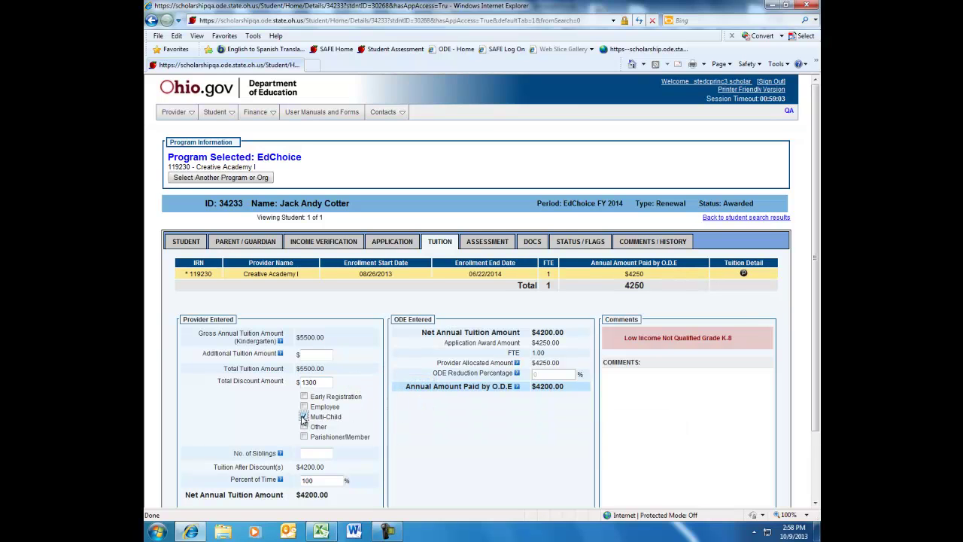
pyautogui.click(304, 437)
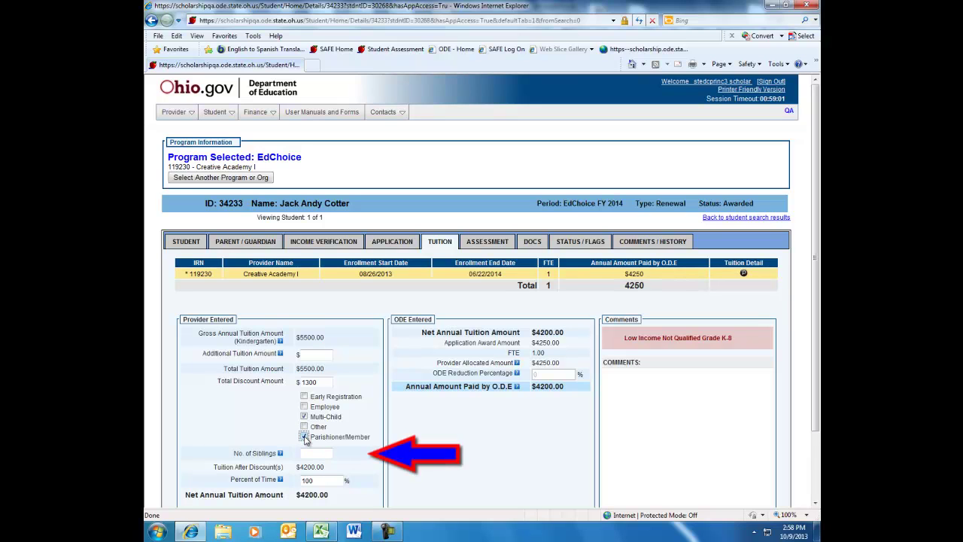
pyautogui.click(313, 453)
pyautogui.write('3')
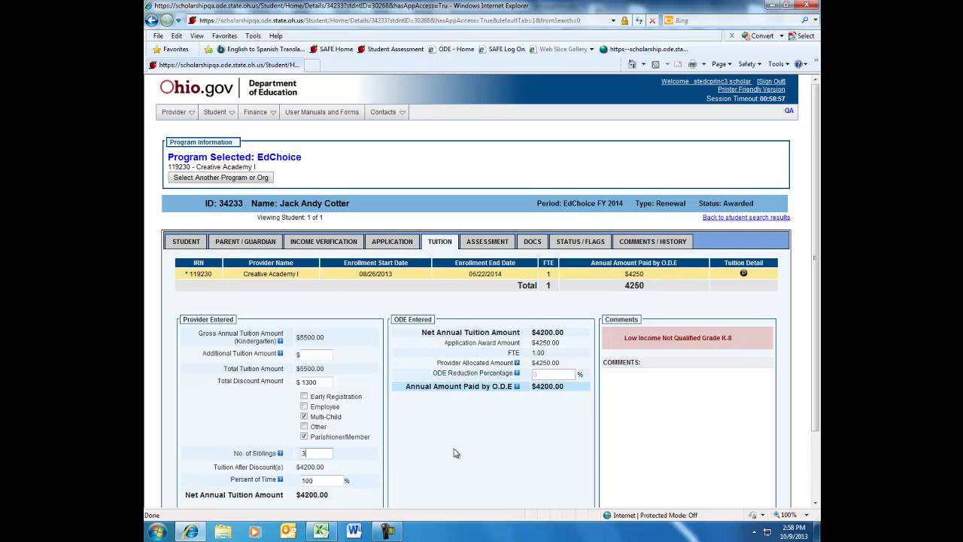
# Step: Add the tuition comment "Student is a parishioner (1000) and has siblings (300)." and save the student's tuition record
pyautogui.scroll(-2, 455, 452)
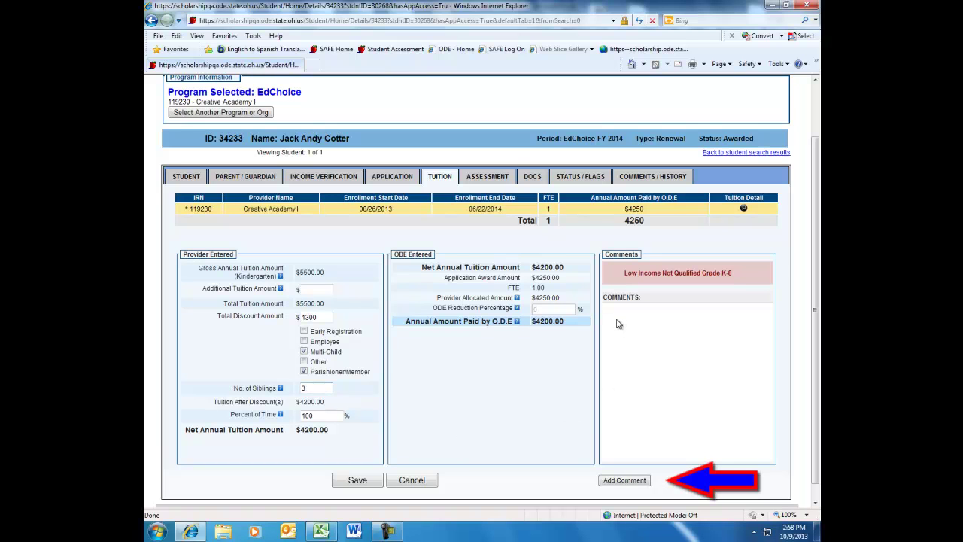
pyautogui.click(616, 480)
pyautogui.write('Stud')
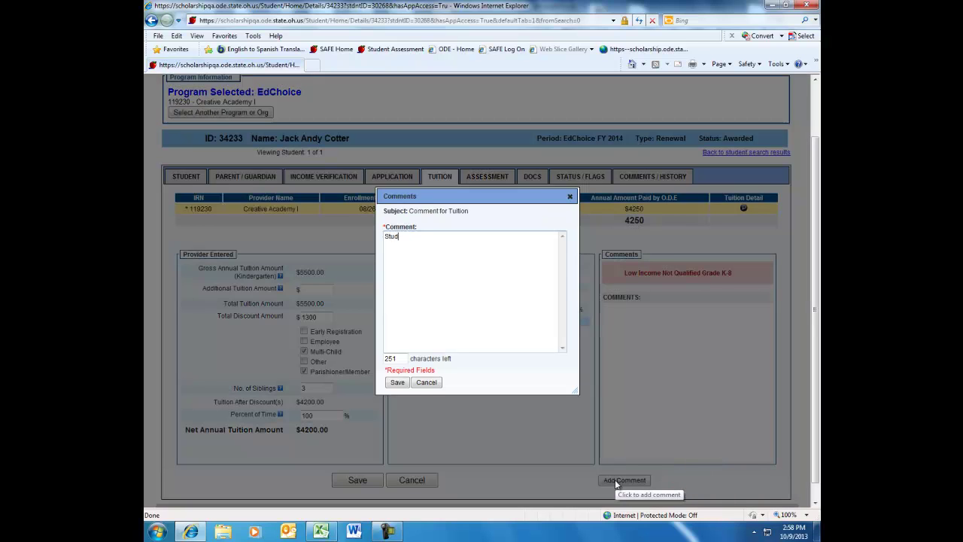
pyautogui.write('ent is a parishio')
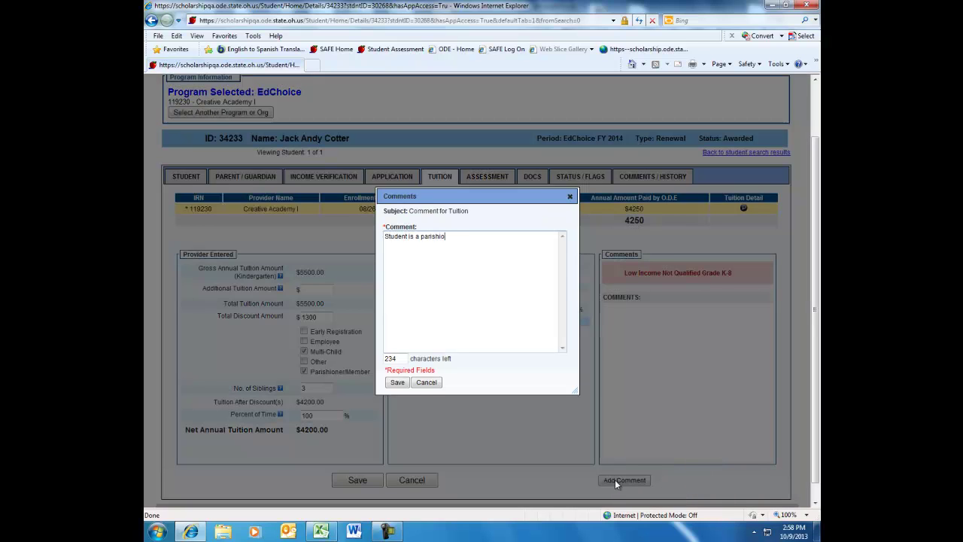
pyautogui.write('ner (1000) and has siblings')
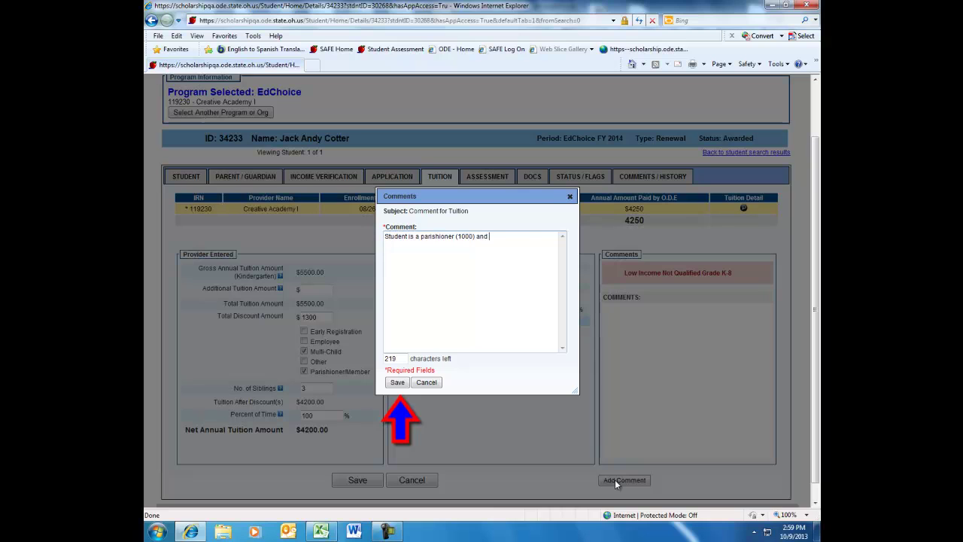
pyautogui.write(' (300).')
pyautogui.click(397, 382)
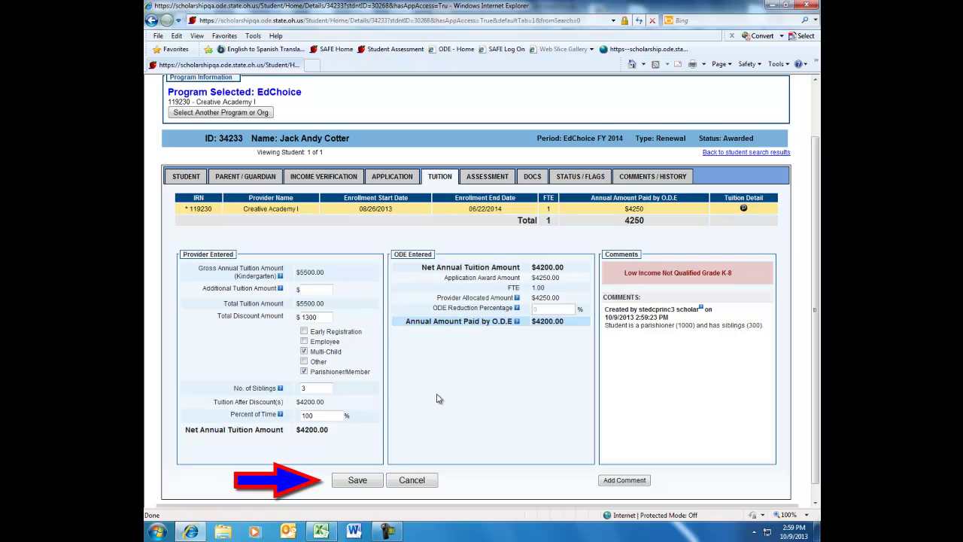
pyautogui.click(357, 480)
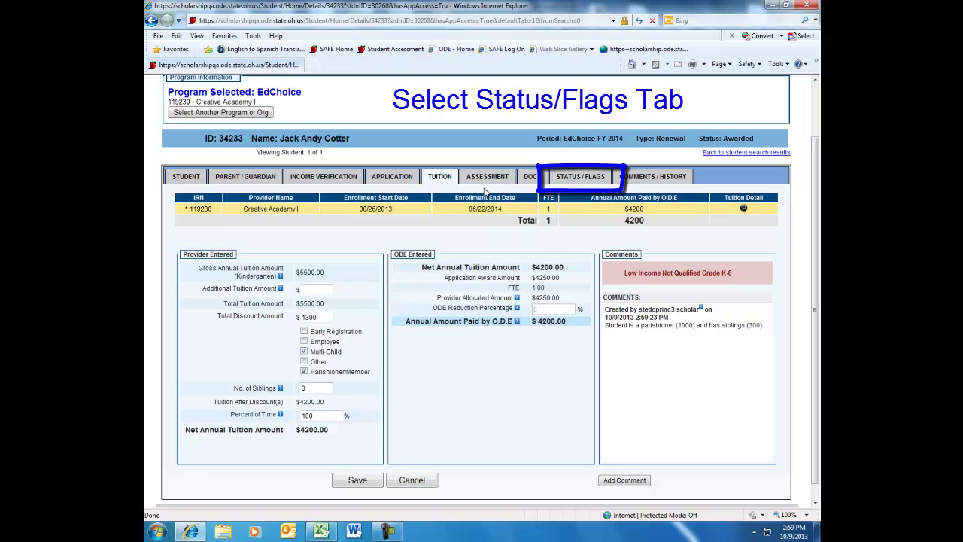
# Step: Update the student's application status to Accepted under the status and flags information
pyautogui.click(575, 180)
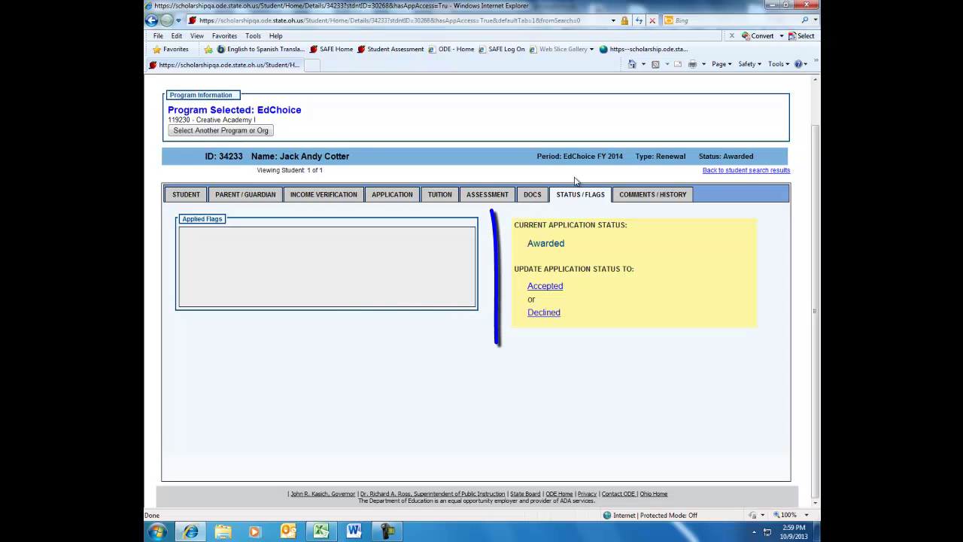
pyautogui.click(554, 289)
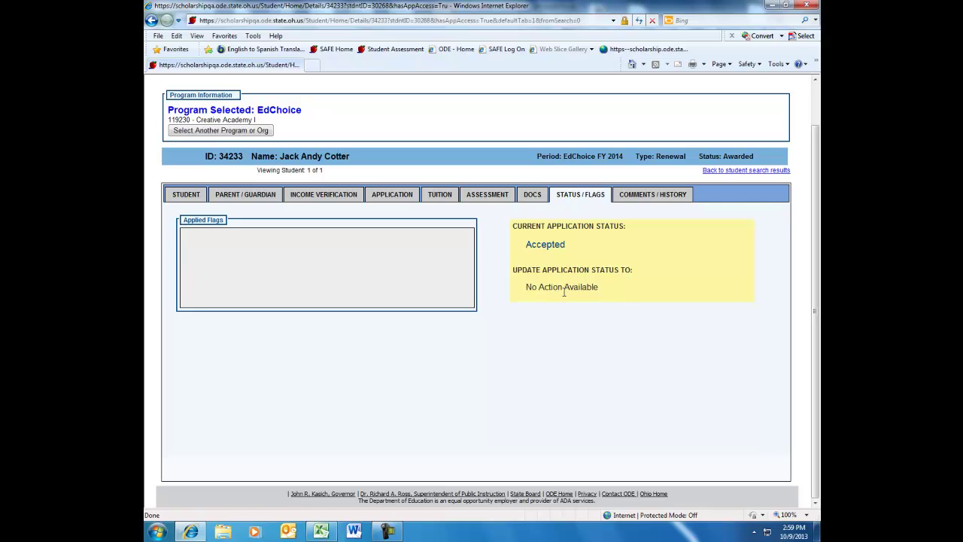
# Step: Bring up the list of student scholarship application functions
pyautogui.scroll(1, 560, 289)
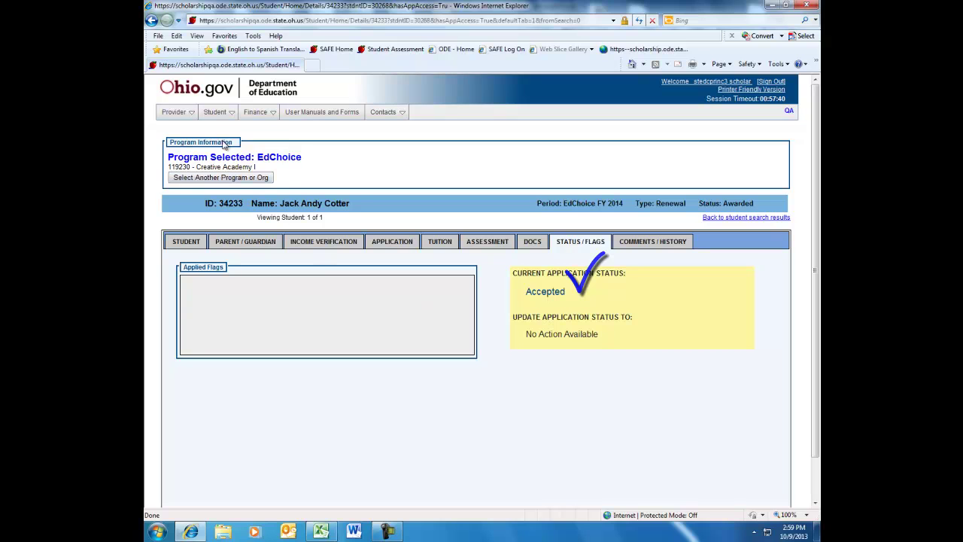
pyautogui.moveTo(216, 112)
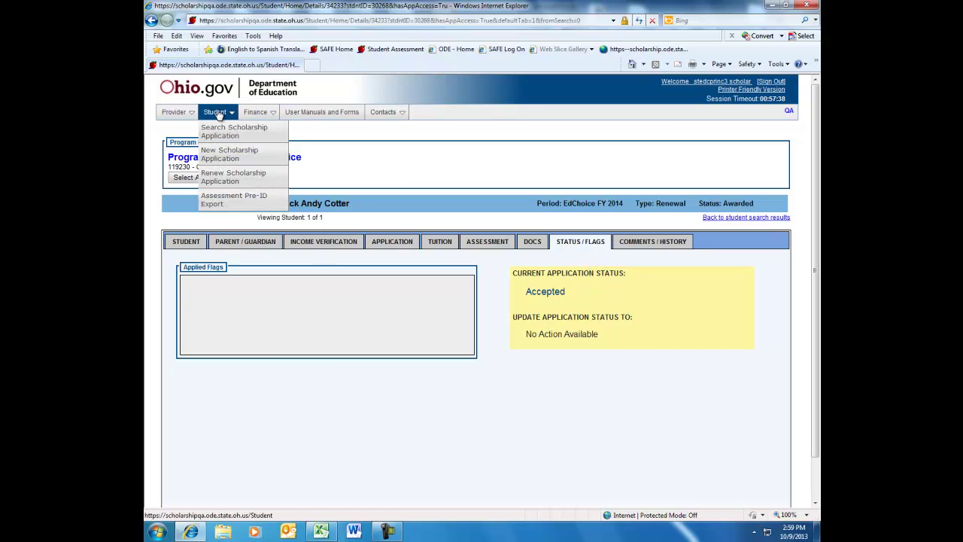